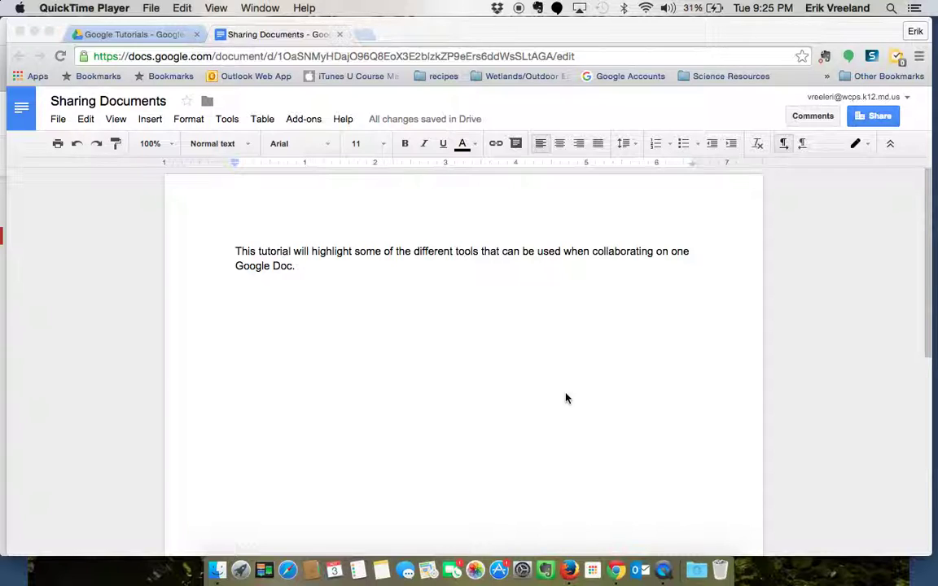
- Share the Sharing Documents doc with the collaborator's school account as Can edit, and send the invite
left_click(873, 117)
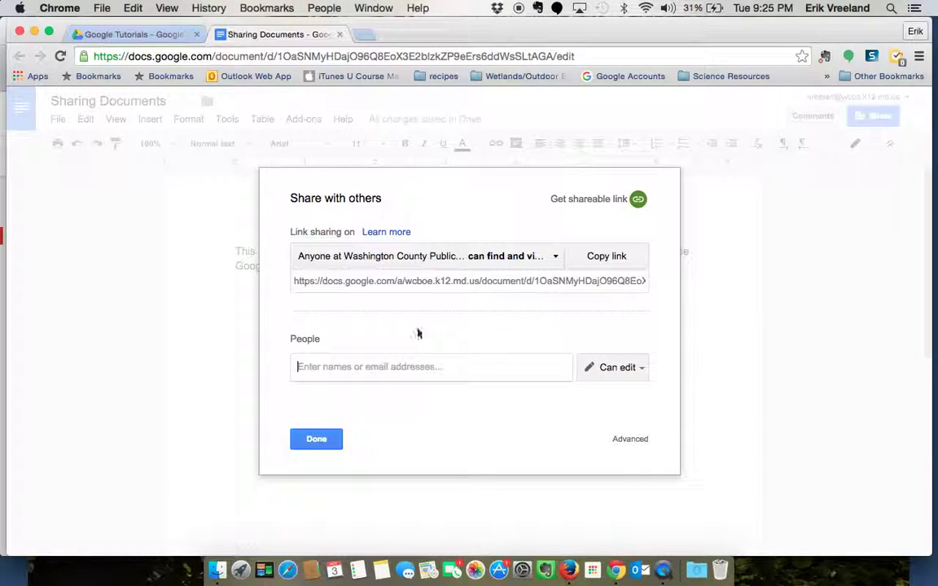
left_click(341, 370)
type("fount")
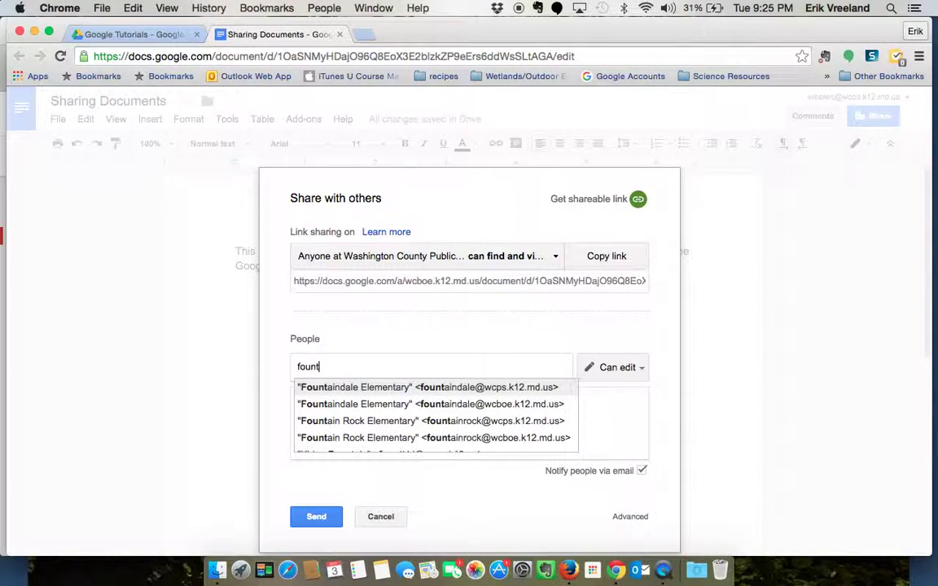
left_click(446, 387)
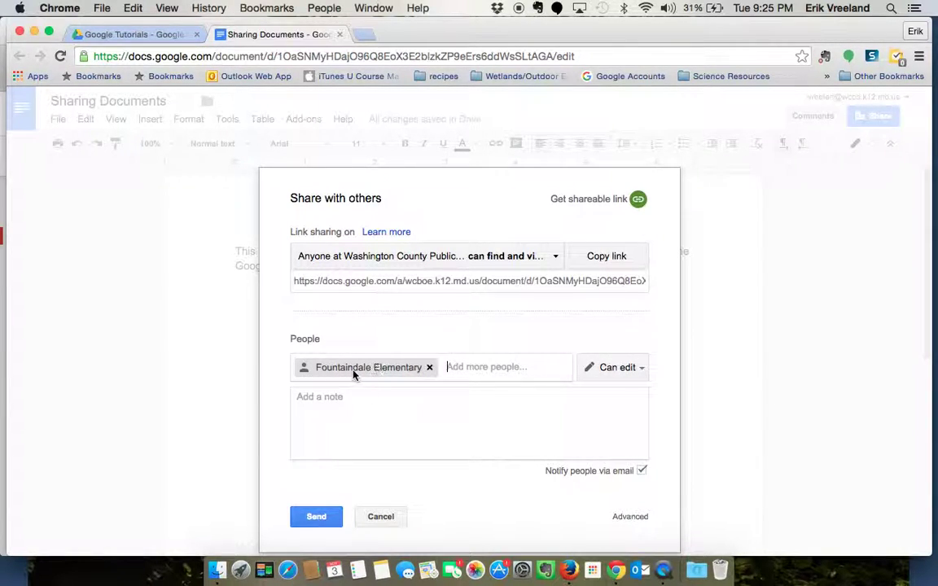
left_click(637, 369)
left_click(603, 392)
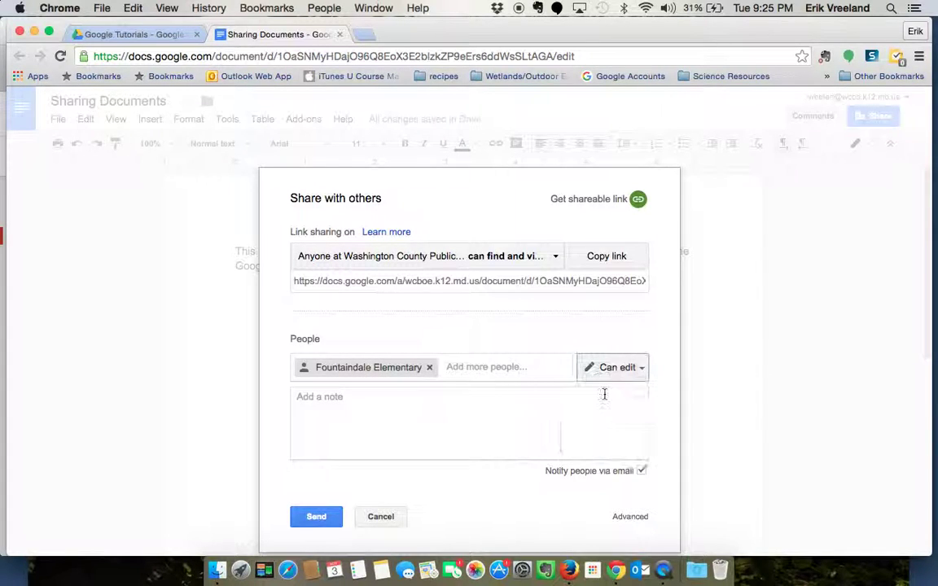
left_click(311, 519)
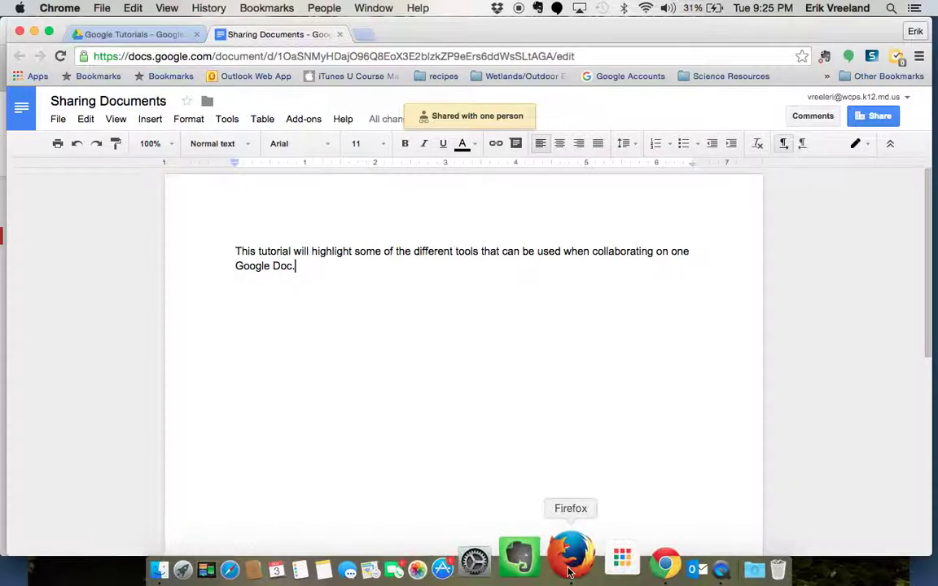
- In the collaborator's Firefox session, show the files listed under Shared with me
left_click(570, 567)
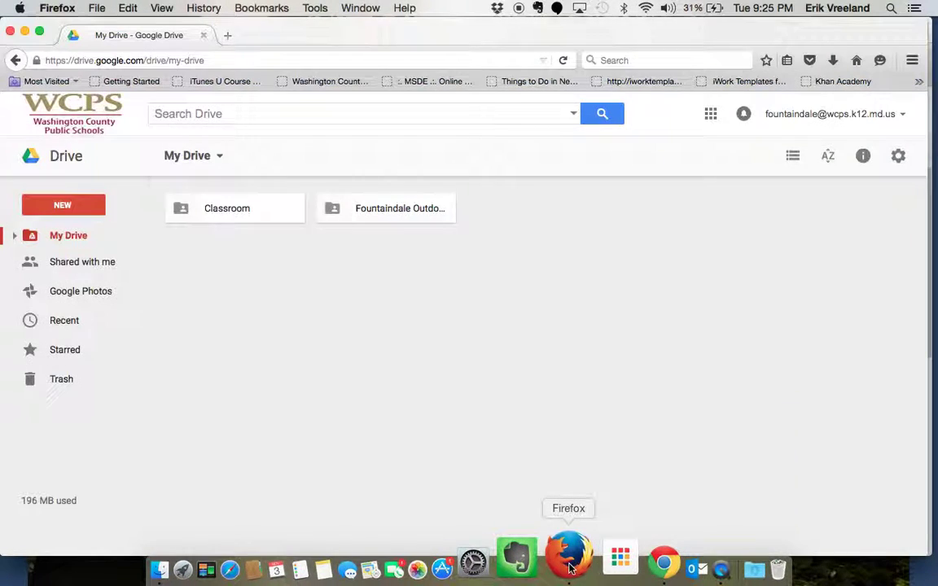
left_click(72, 269)
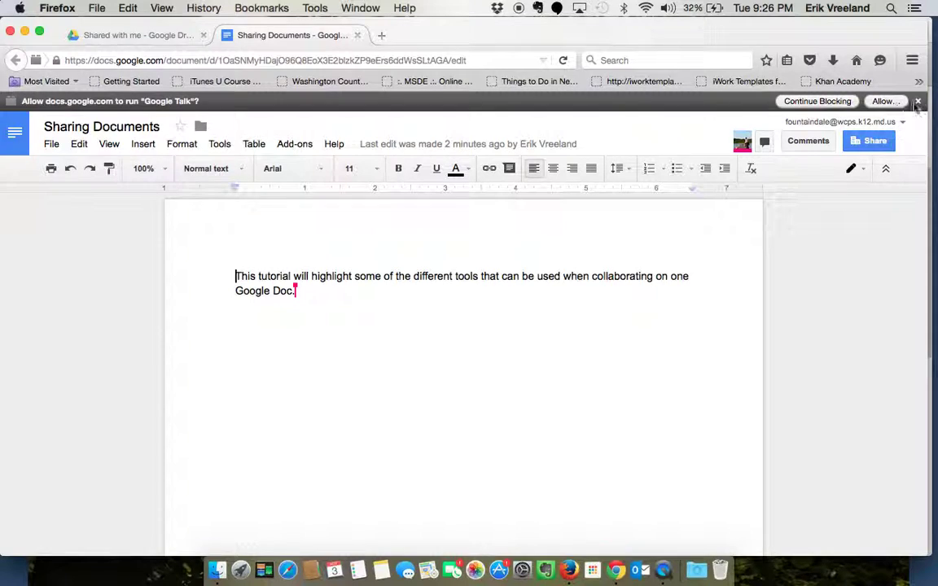
- Block the Google Talk prompt and place the cursor after 'This' in the shared doc
left_click(819, 101)
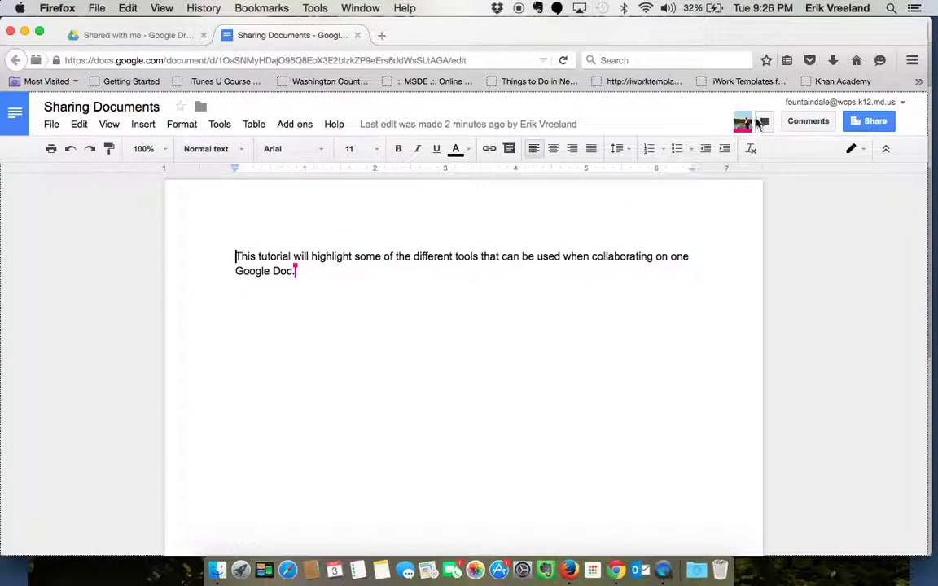
mouse_move(750, 120)
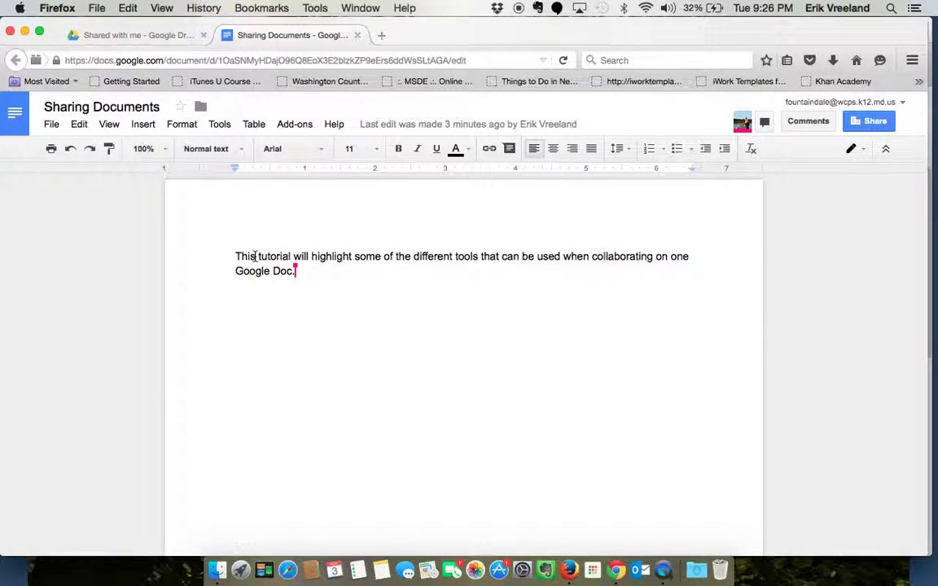
left_click(255, 256)
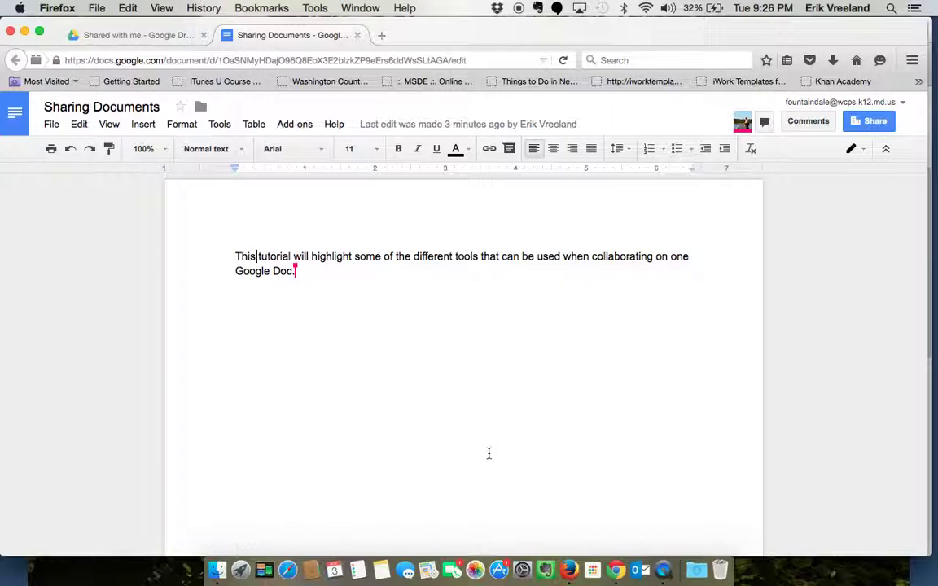
- Bring the owner's Chrome window with the shared doc back to the front
left_click(617, 562)
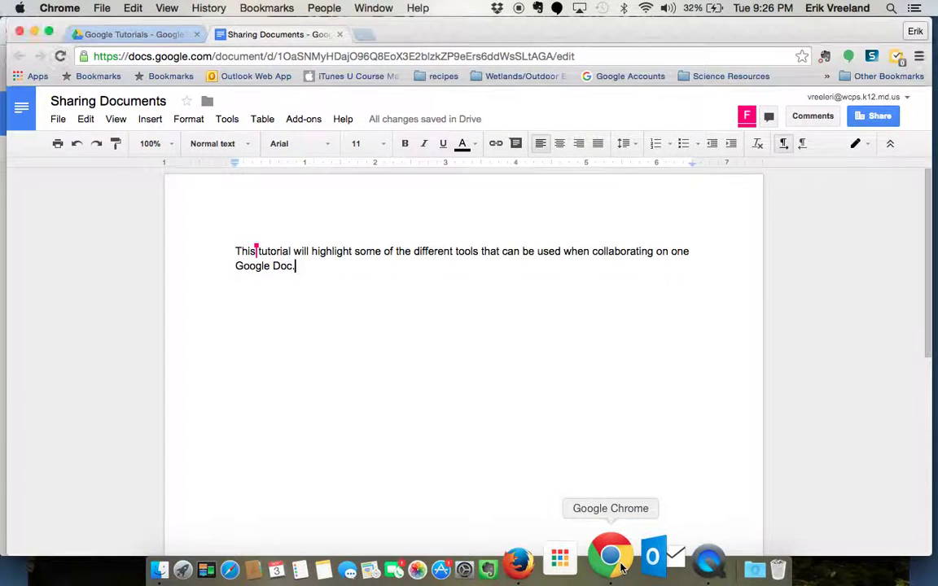
left_click(770, 117)
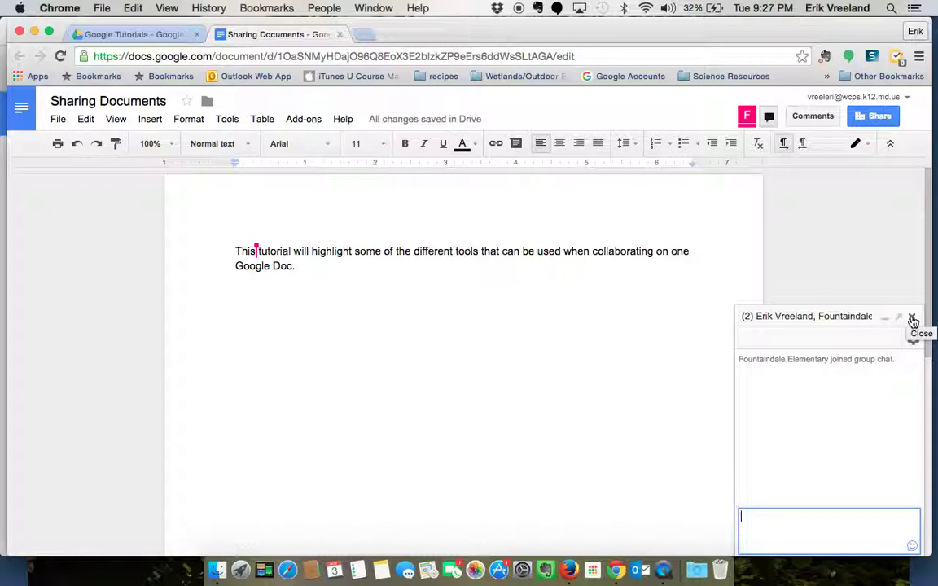
left_click(912, 319)
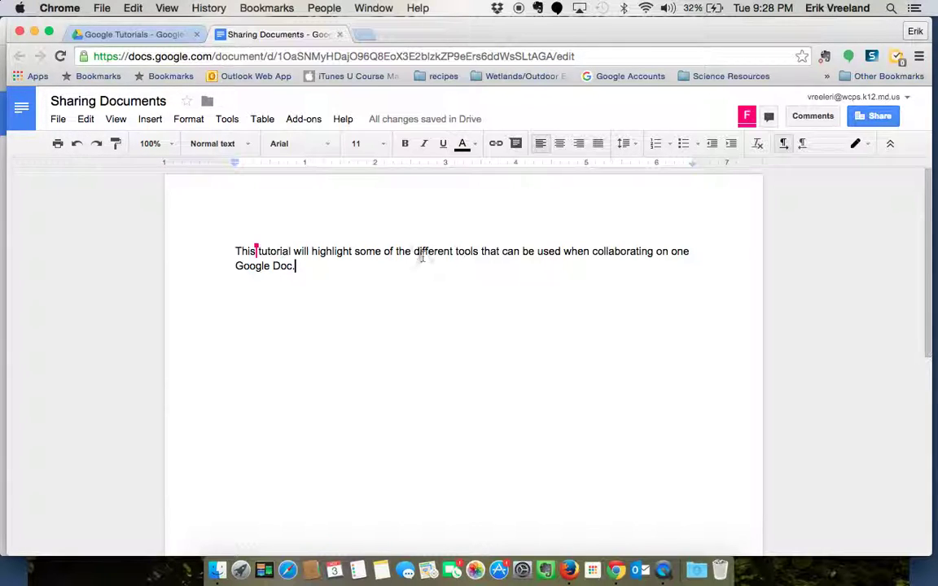
- Comment on 'different tools', typing 'I really like that you are selecting a few different tools'
left_click_drag(416, 253, 478, 251)
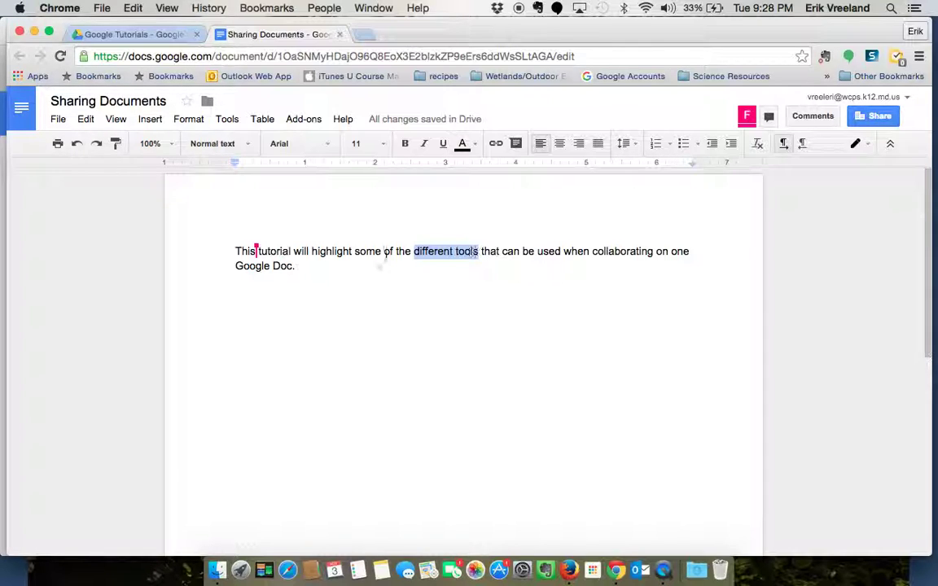
right_click(447, 254)
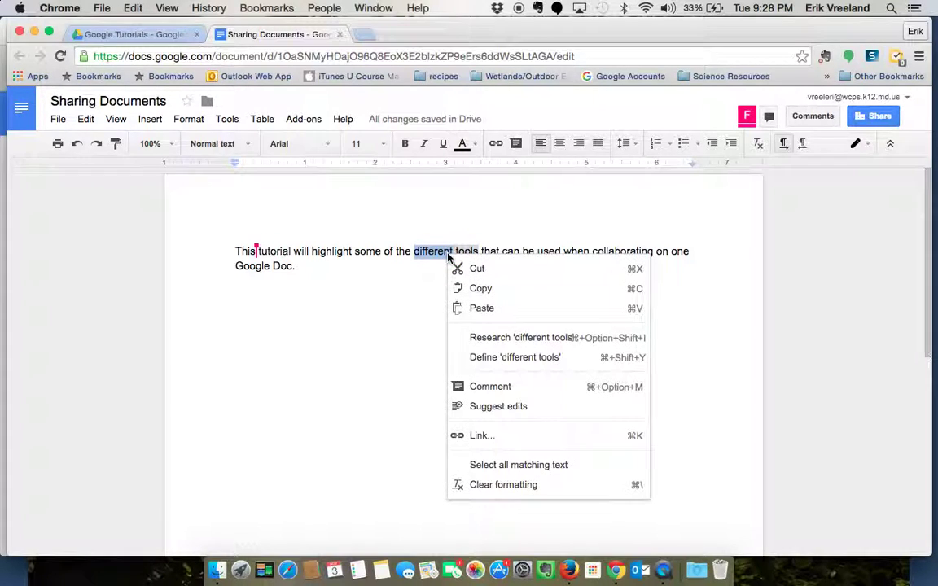
left_click(489, 394)
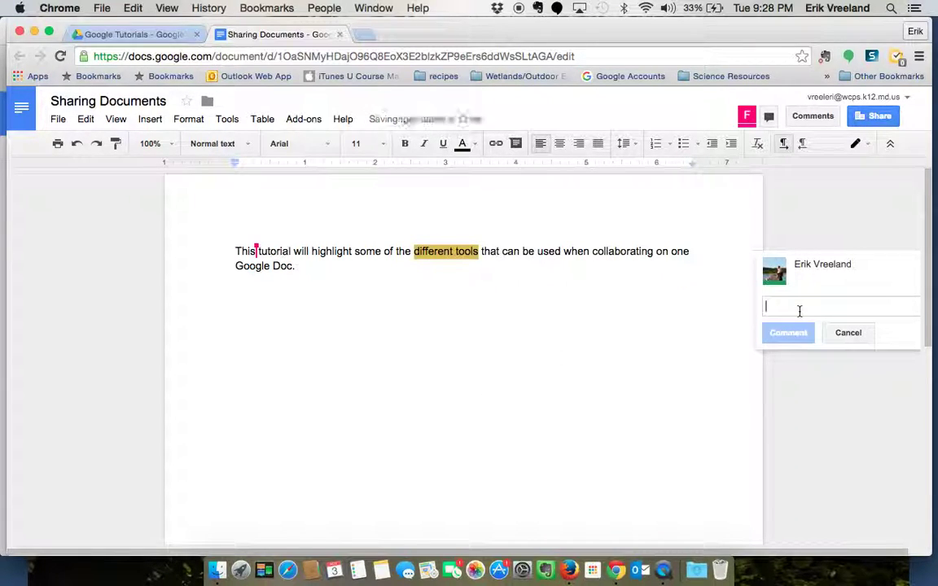
type("I really li")
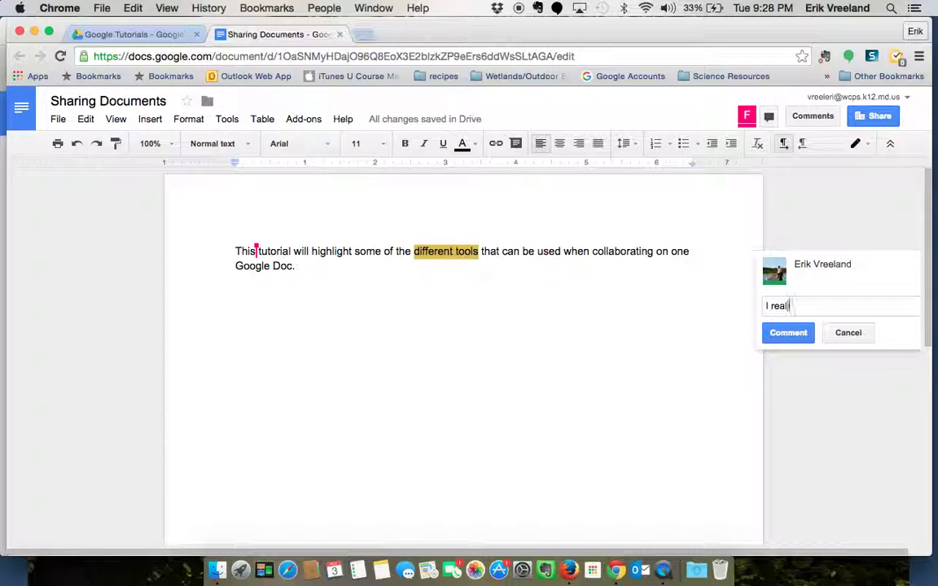
type("at you are ")
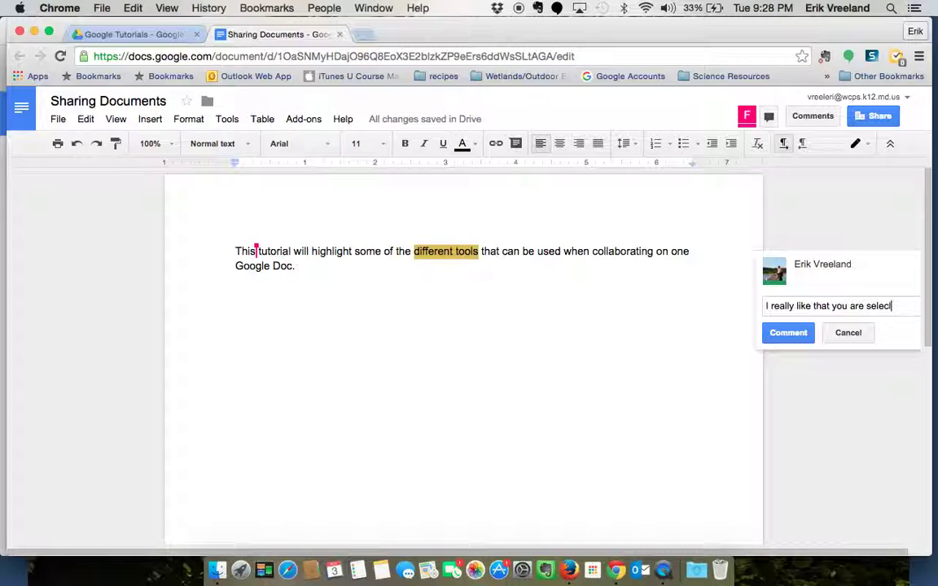
type("selecting a few")
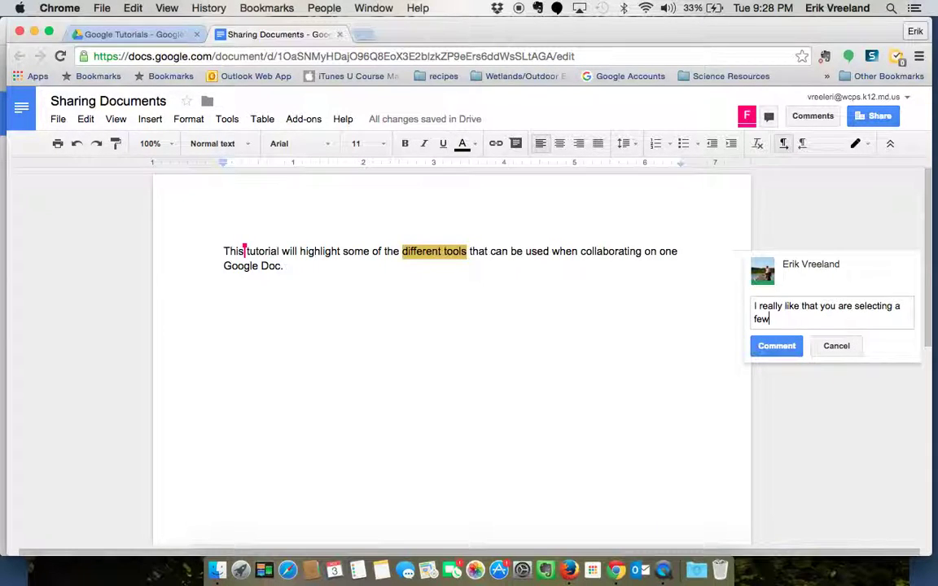
type(" different tools!")
- Post the comment on 'different tools', then switch to the collaborator's Firefox copy
left_click(780, 345)
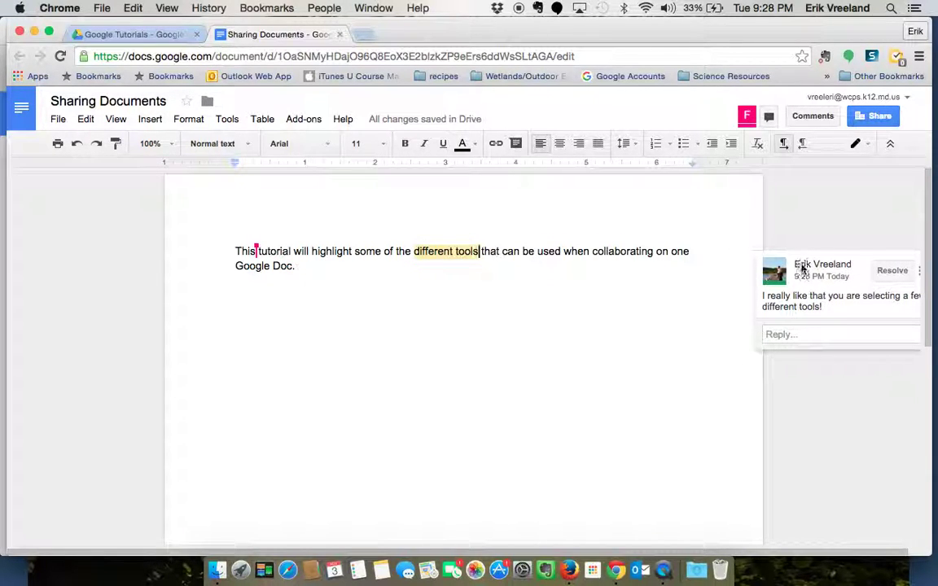
mouse_move(806, 272)
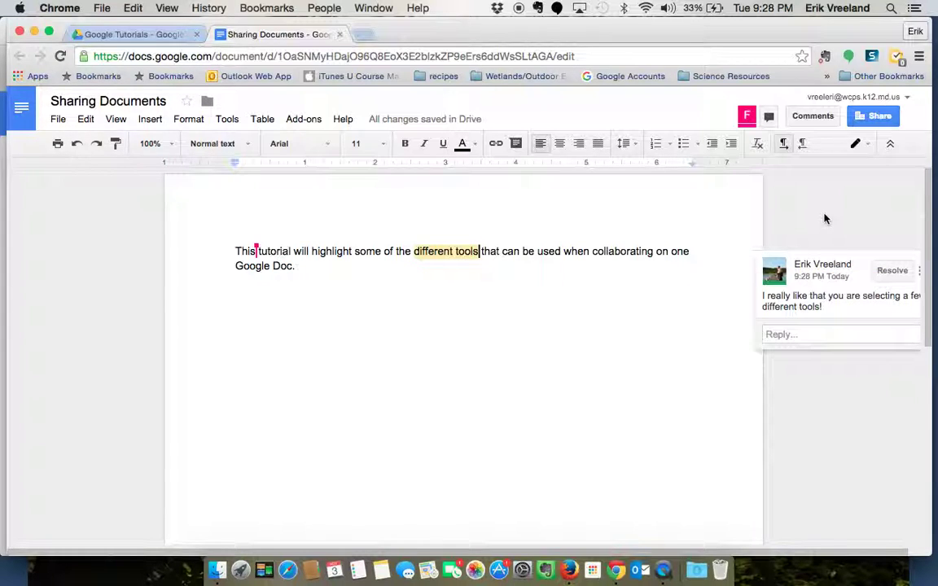
left_click(570, 562)
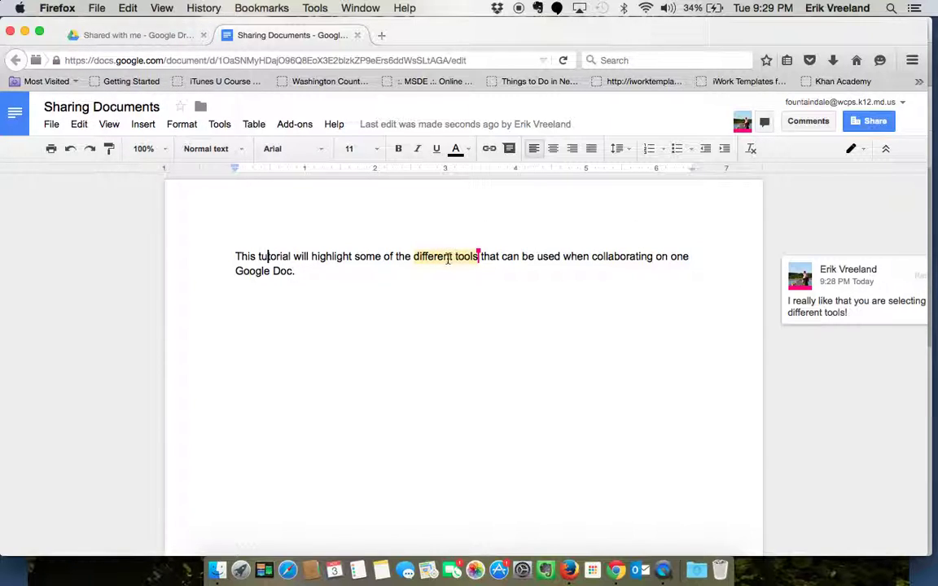
- Open the 'different tools' comment thread in the collaborator's copy and mark it resolved
left_click(448, 259)
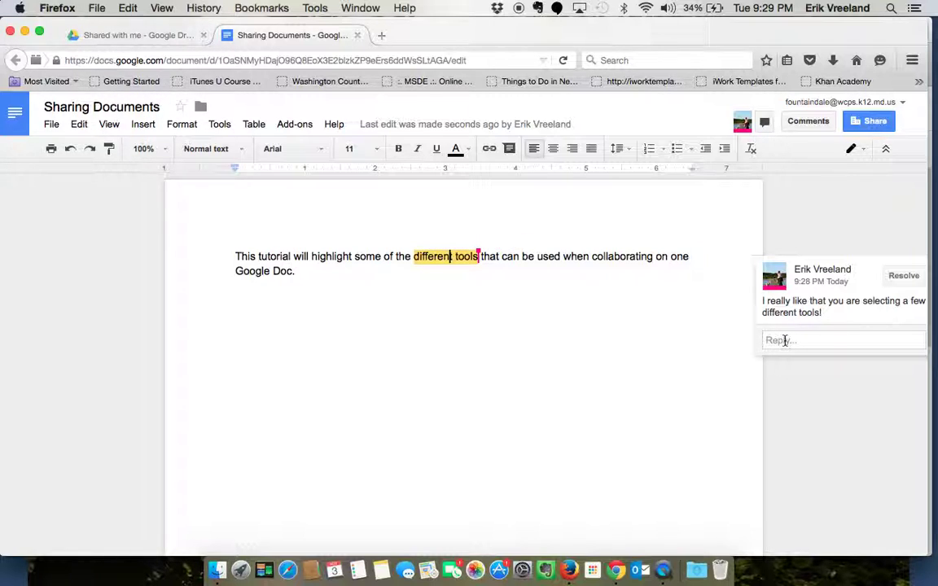
left_click(785, 341)
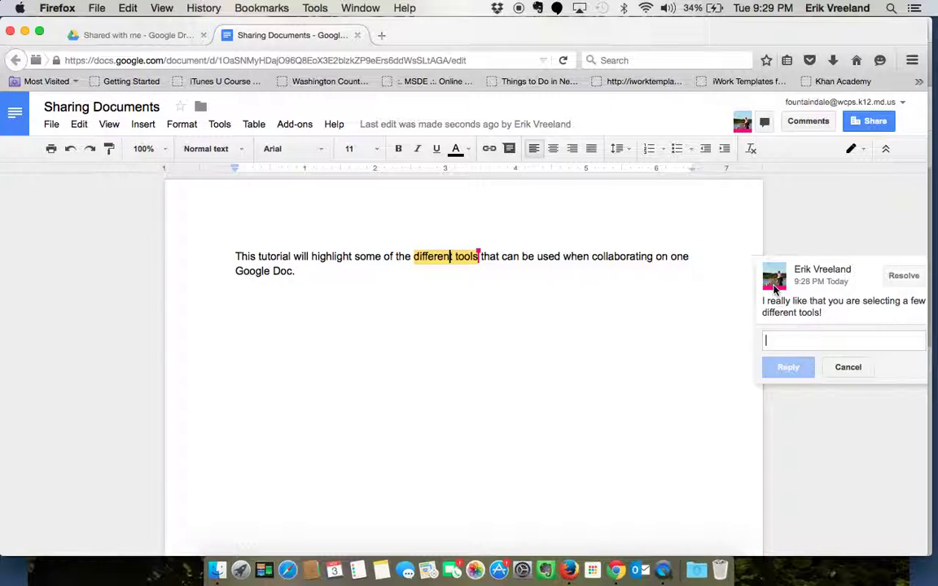
left_click(904, 277)
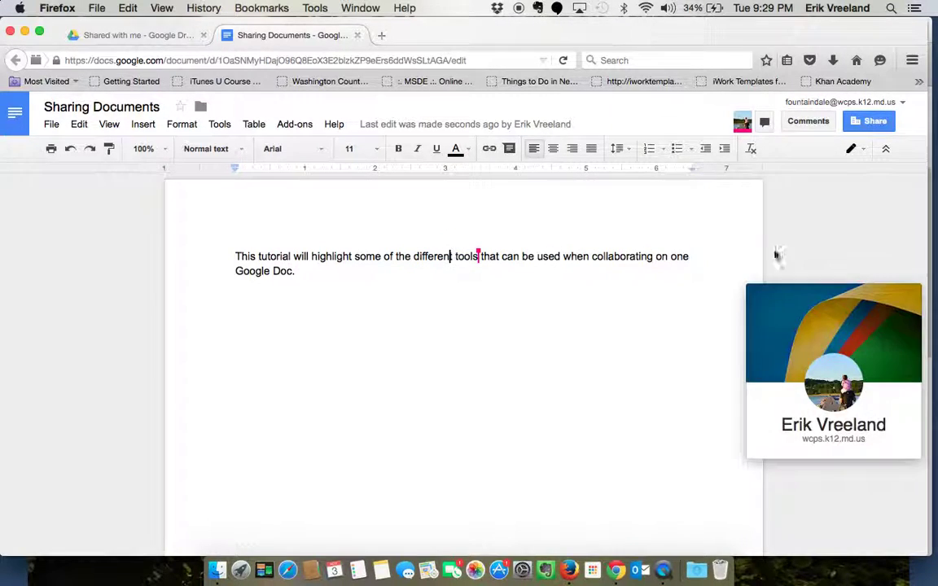
left_click(494, 346)
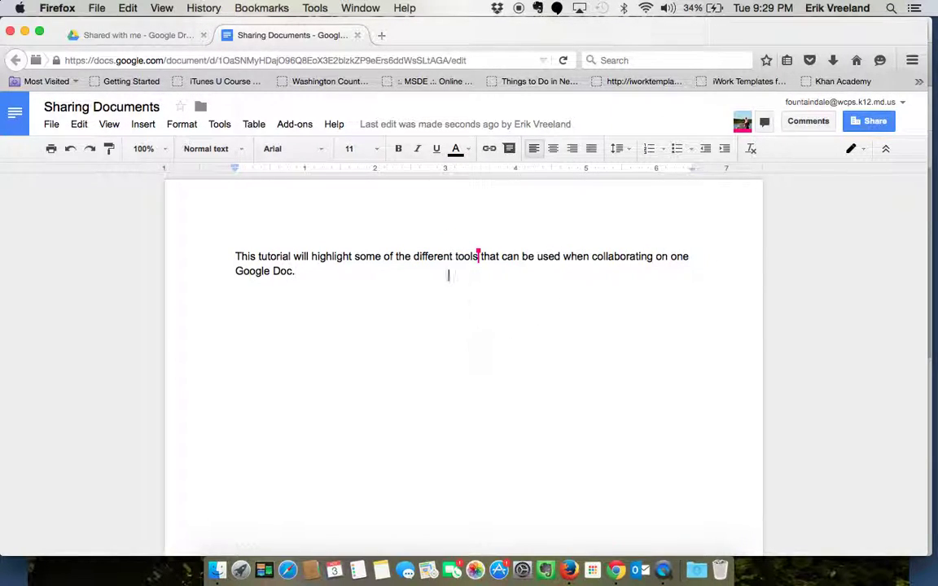
mouse_move(479, 258)
- Re-open the resolved 'different tools' comment from the comment history, then close the panel
left_click(817, 123)
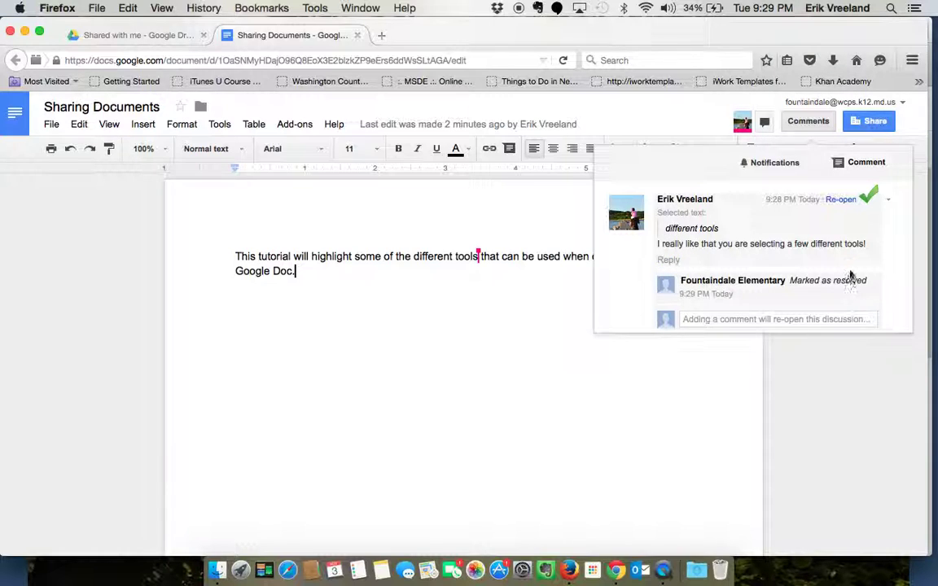
left_click(845, 202)
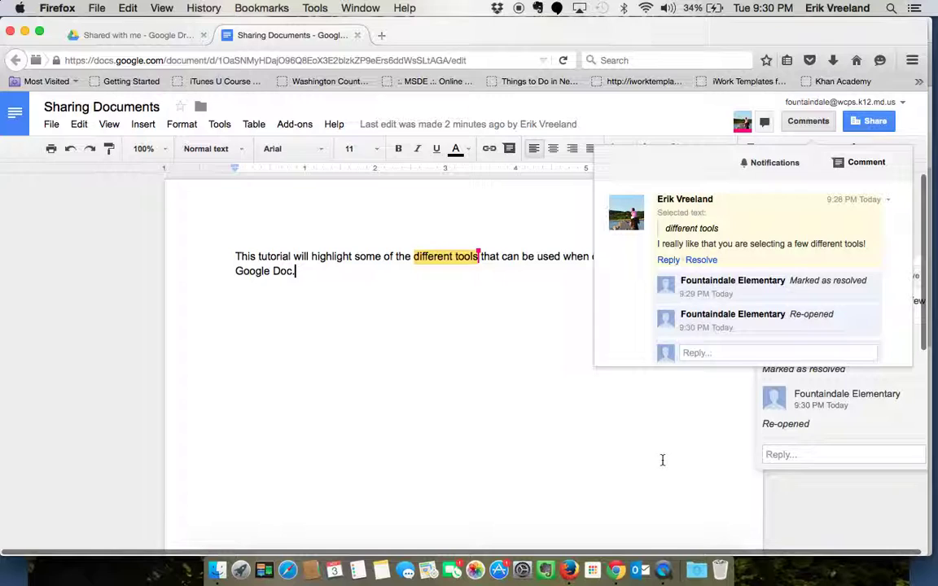
left_click(807, 121)
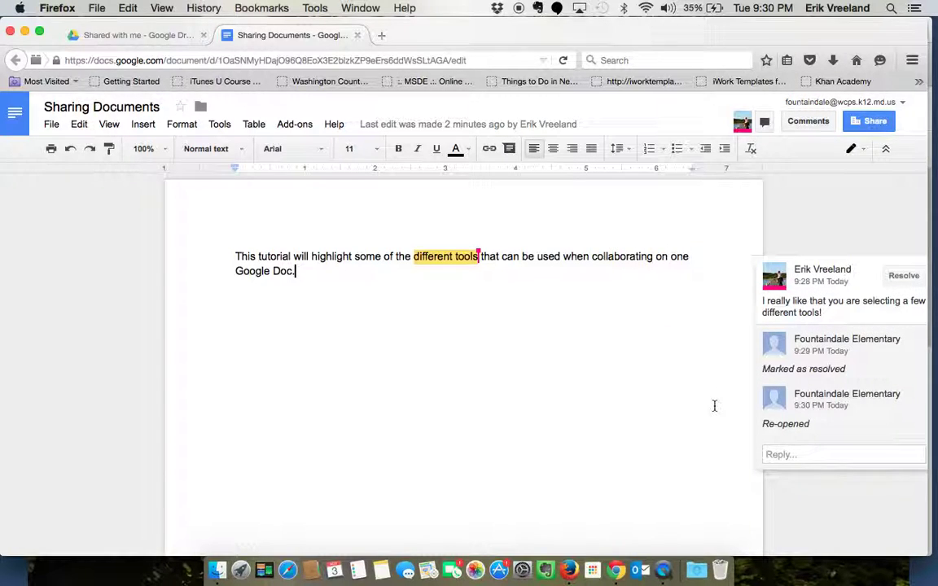